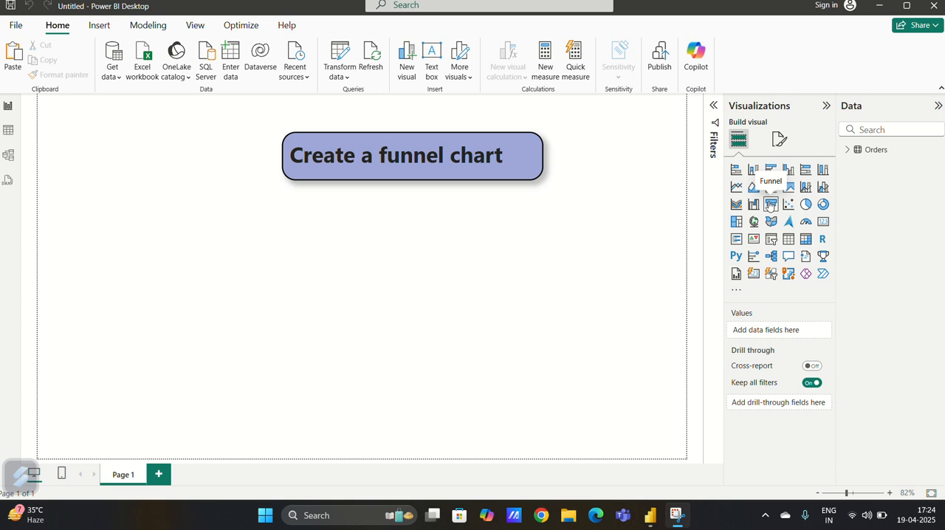
Insert an empty funnel chart on the report page, enlarge it, and reposition it beneath the title
click(770, 206)
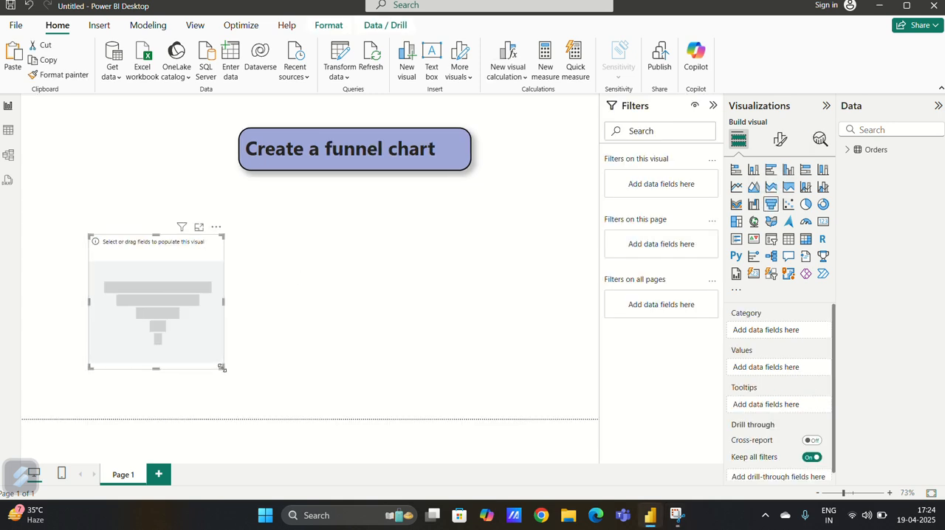
drag(222, 367, 285, 390)
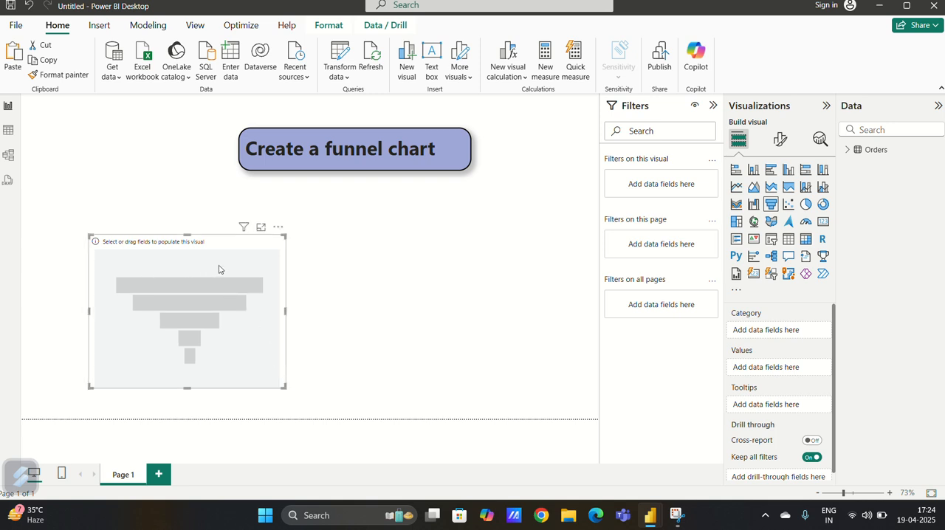
drag(267, 250, 288, 229)
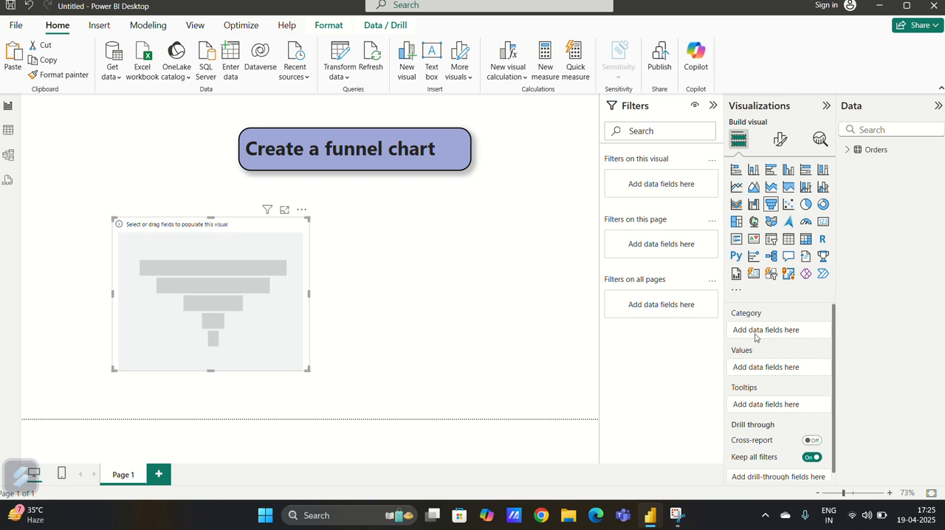
Populate the funnel chart with Sub-Category as category and Sales from Orders as values, then enlarge and reposition it
click(850, 151)
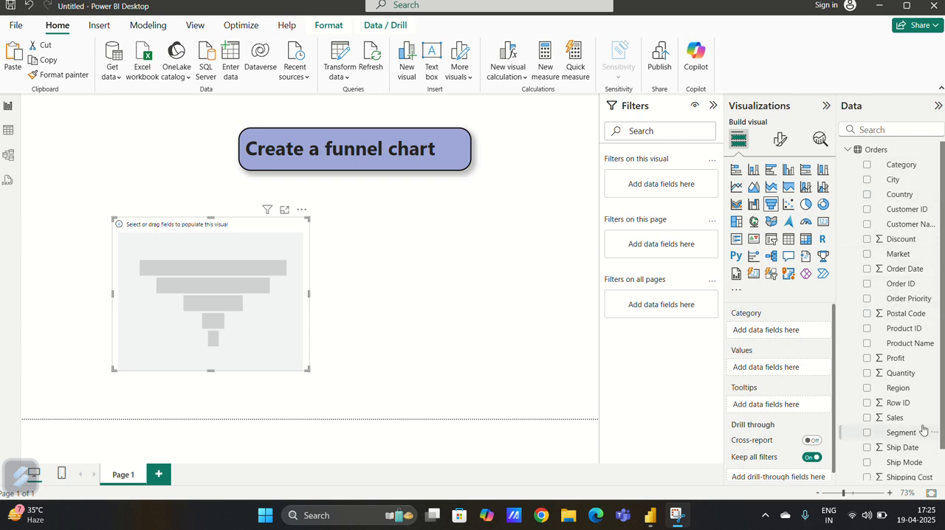
scroll(922, 430, down, 1)
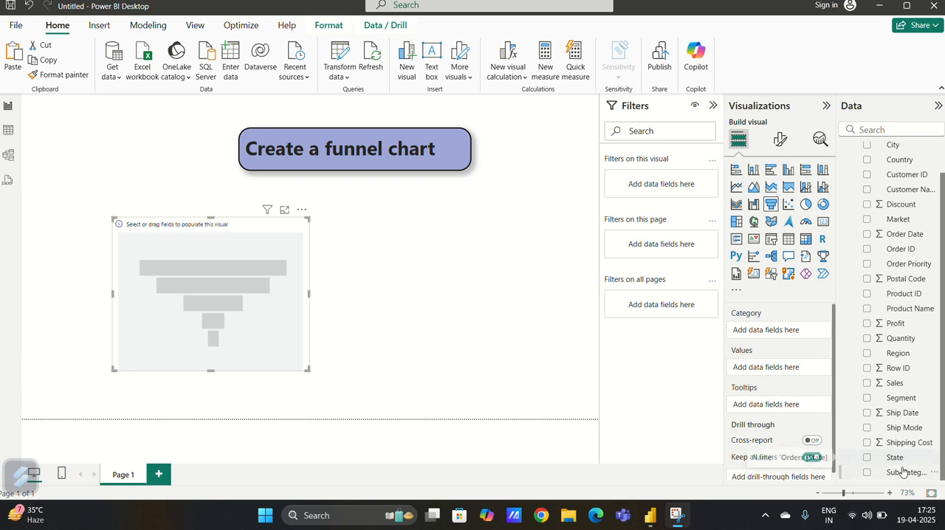
drag(902, 473, 788, 331)
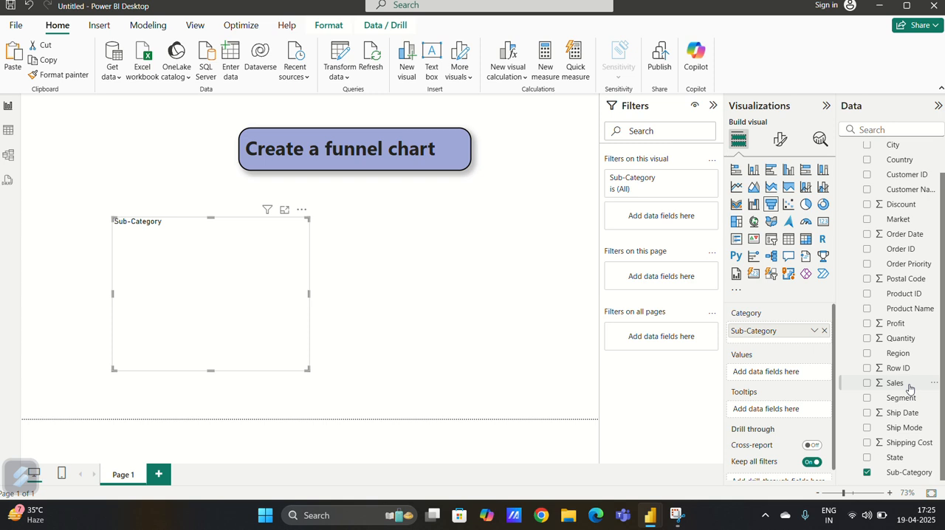
drag(914, 390, 805, 379)
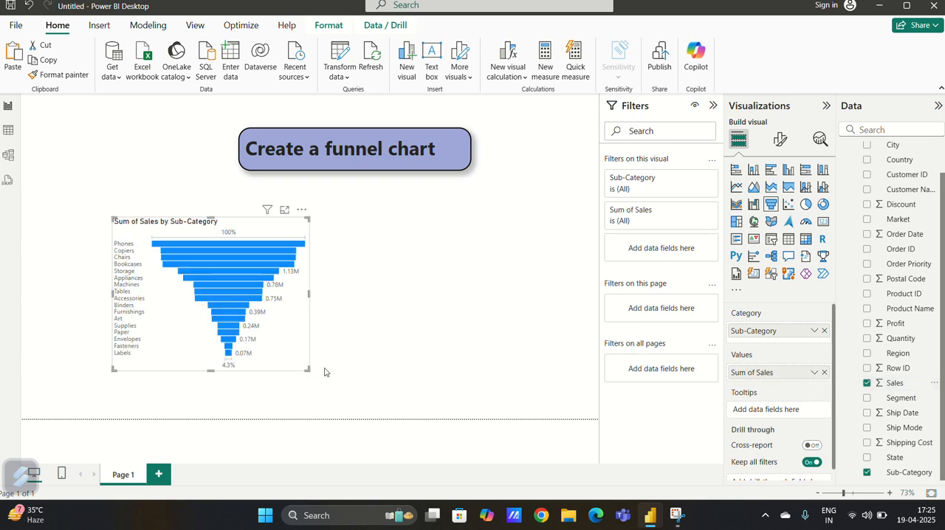
drag(308, 370, 458, 413)
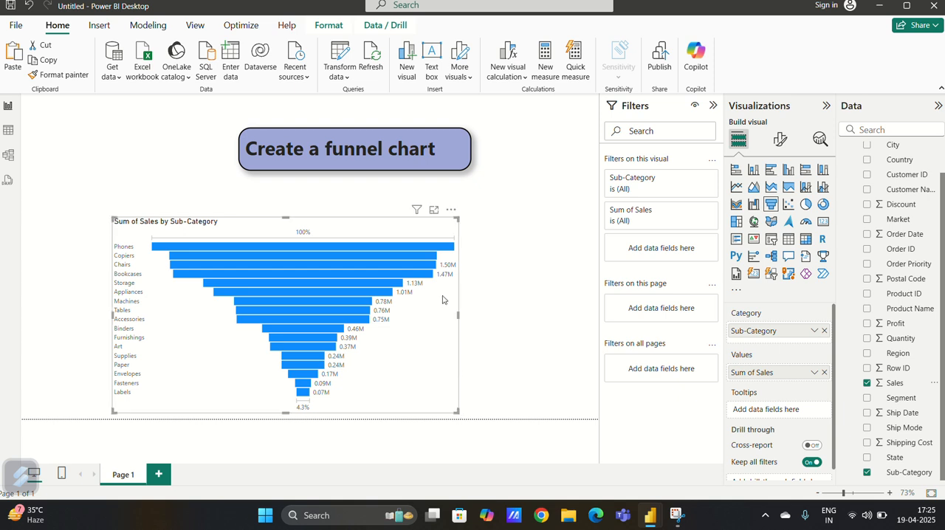
drag(416, 226, 434, 201)
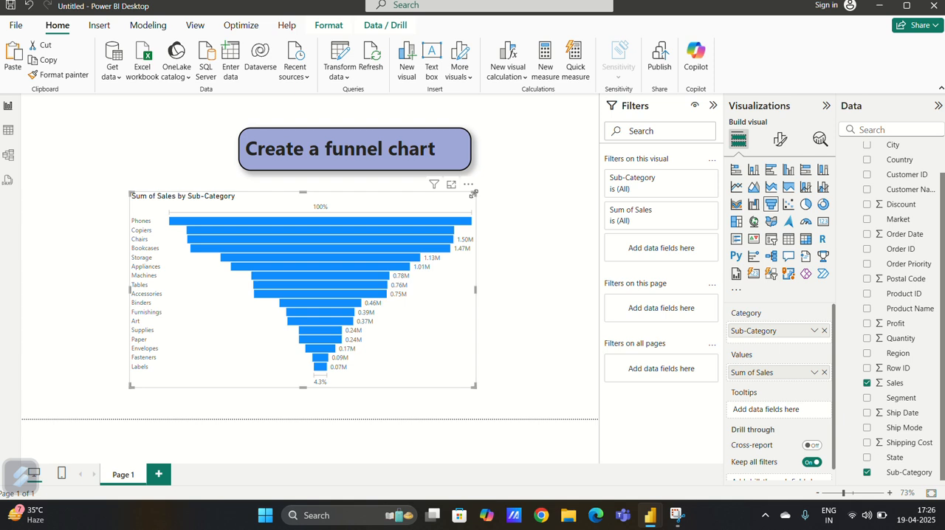
Try Profit and Discount in turn as the funnel chart's values, and put Sales back
click(824, 373)
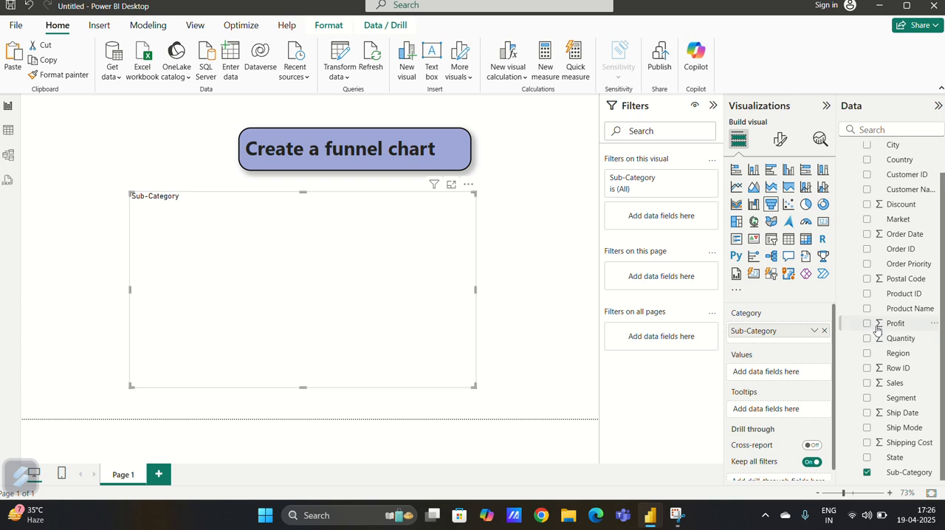
drag(879, 325, 779, 375)
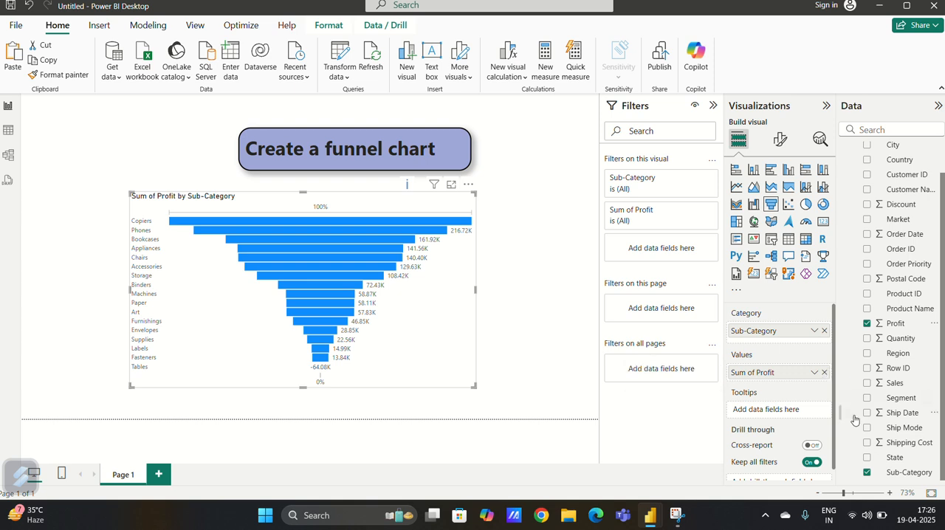
click(825, 373)
drag(882, 207, 768, 373)
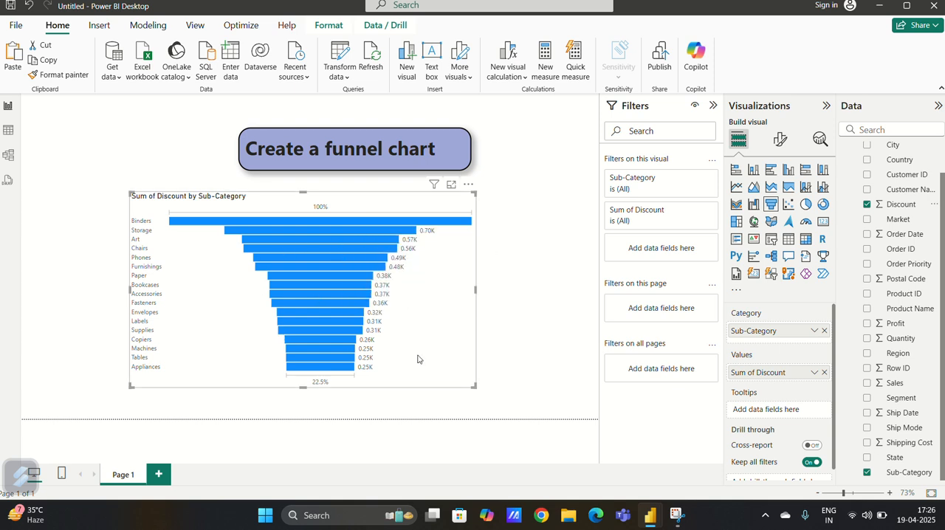
click(825, 372)
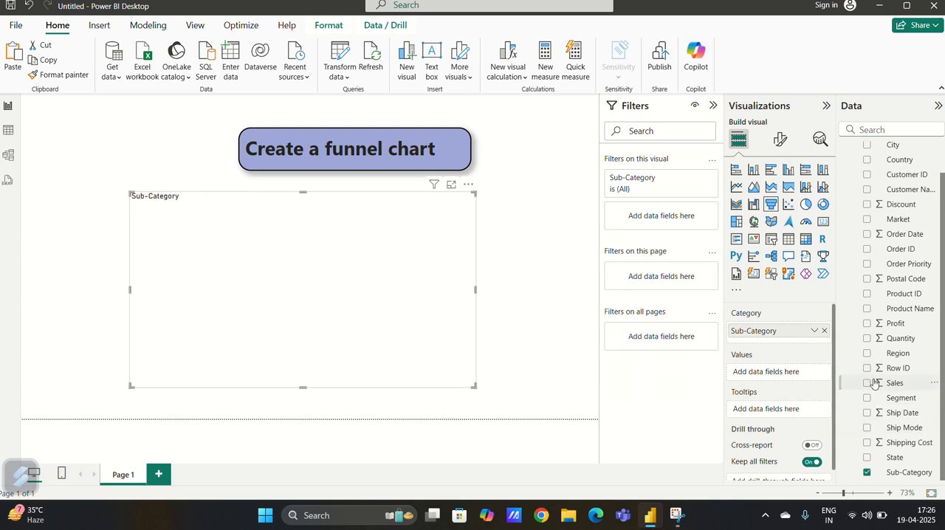
drag(875, 383, 766, 371)
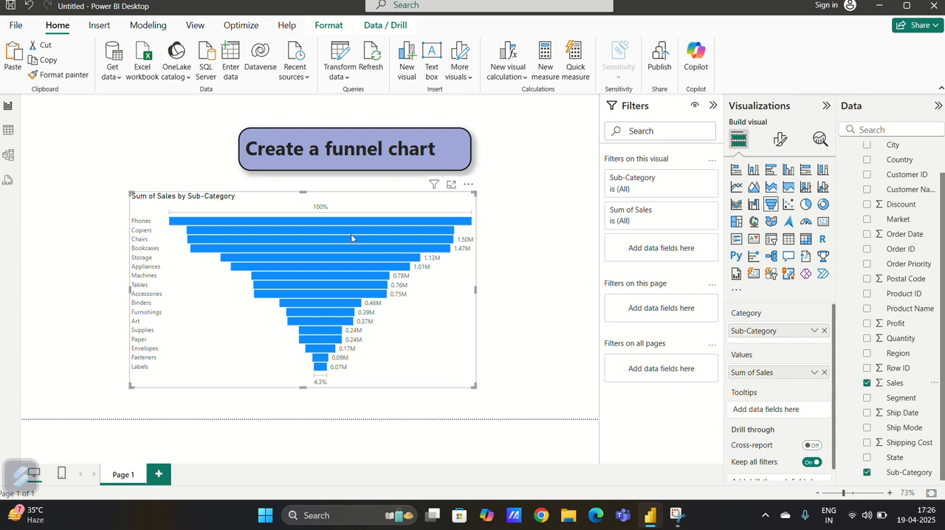
Set the default color of the funnel chart's bars to the red theme color
click(787, 147)
click(761, 227)
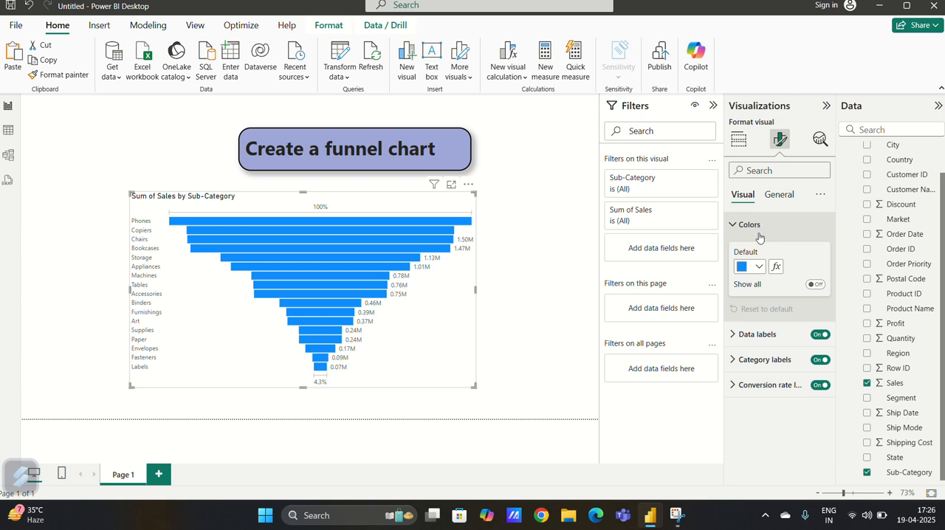
click(761, 267)
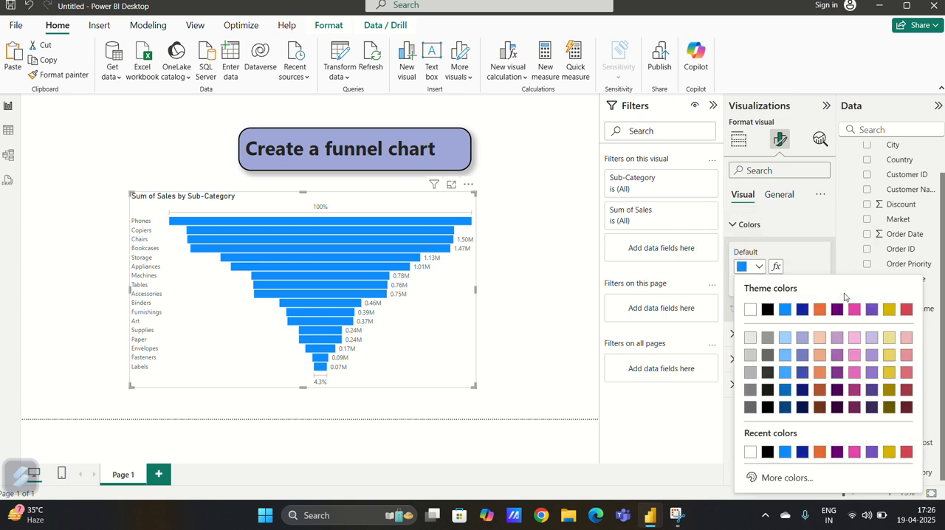
click(907, 310)
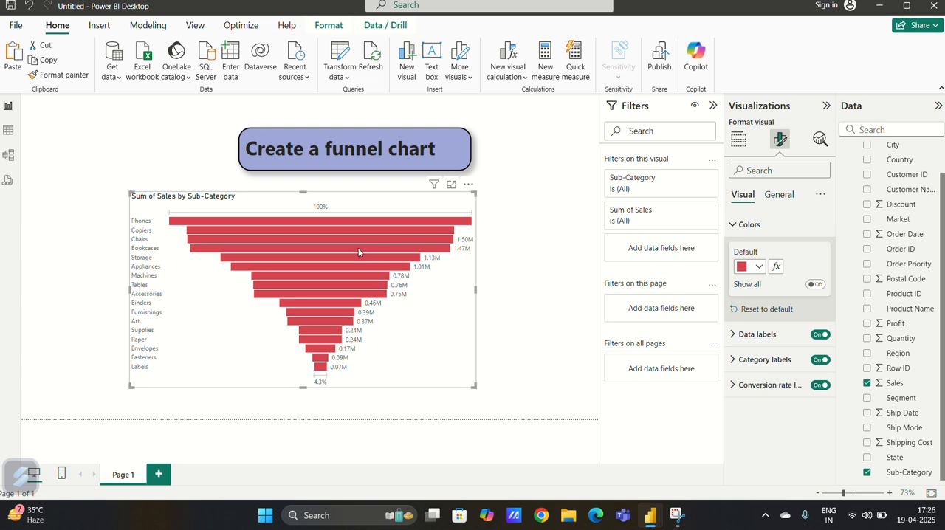
Show the individual color settings for all sub-categories and make the Chairs bar light yellow
click(815, 286)
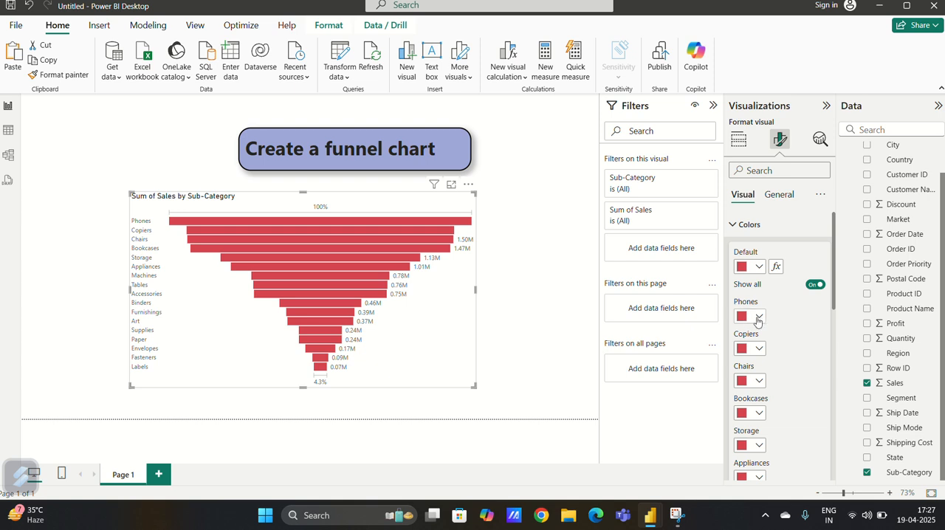
click(759, 350)
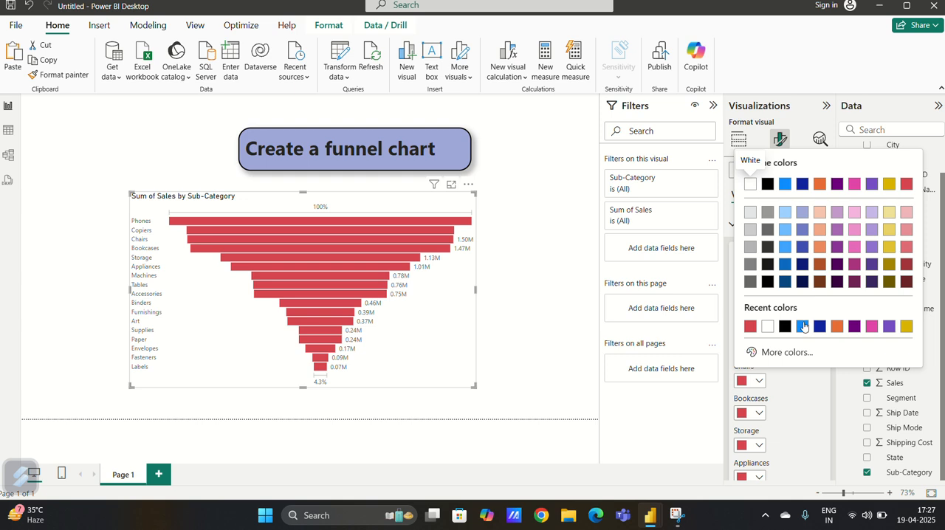
click(890, 244)
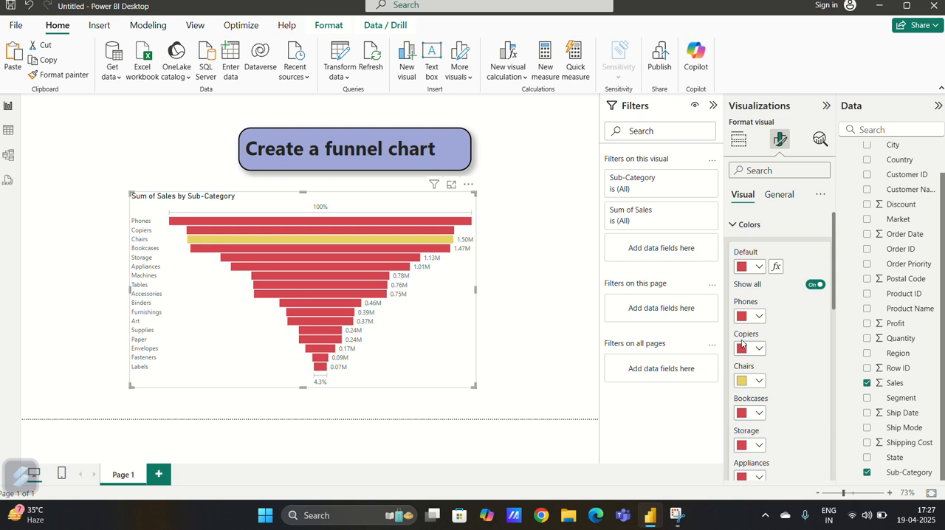
Switch the funnel chart's data labels off and on again
scroll(789, 369, down, 3)
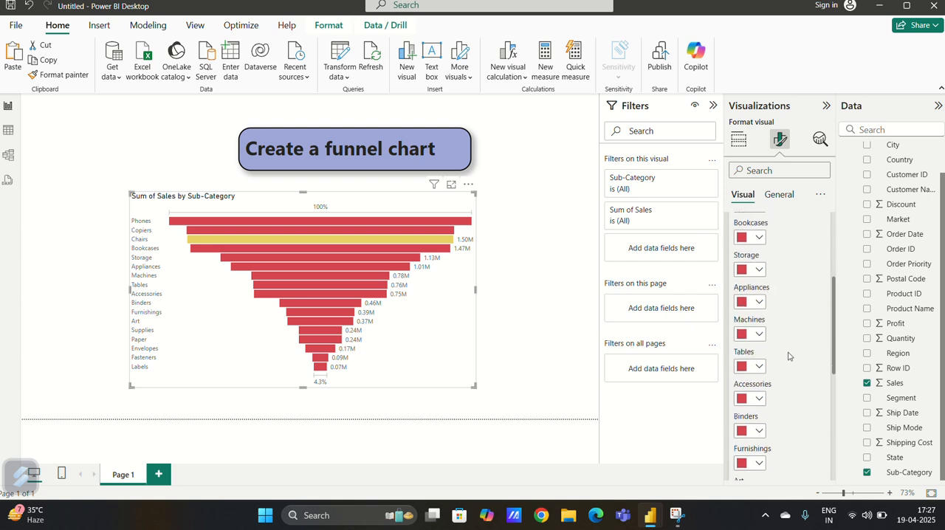
scroll(785, 377, down, 5)
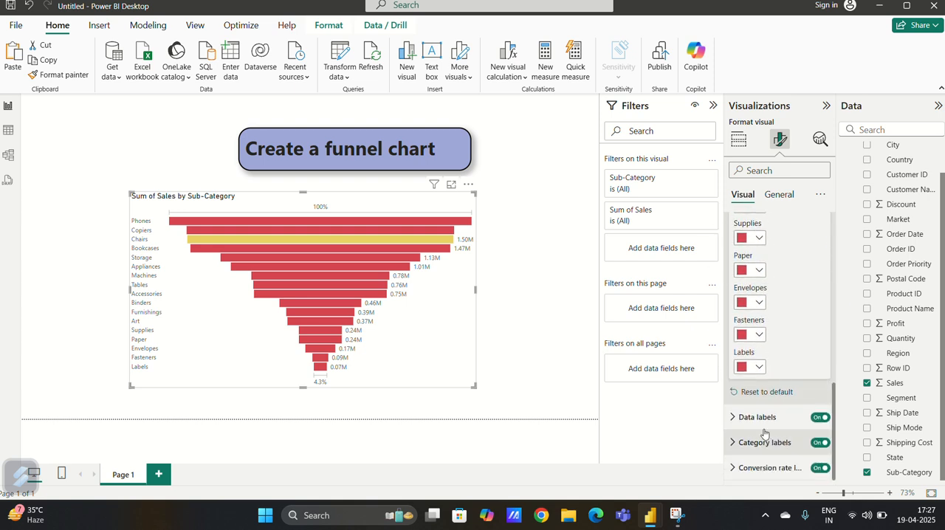
click(818, 420)
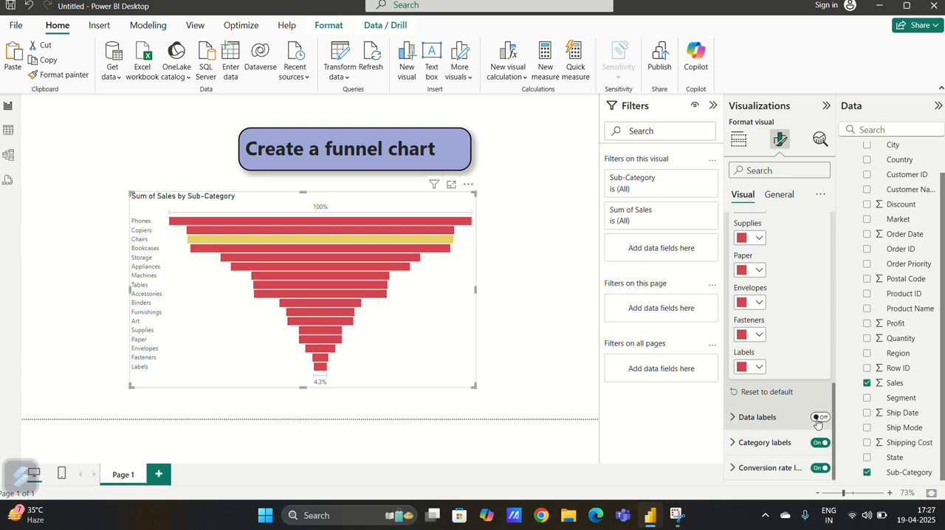
click(818, 418)
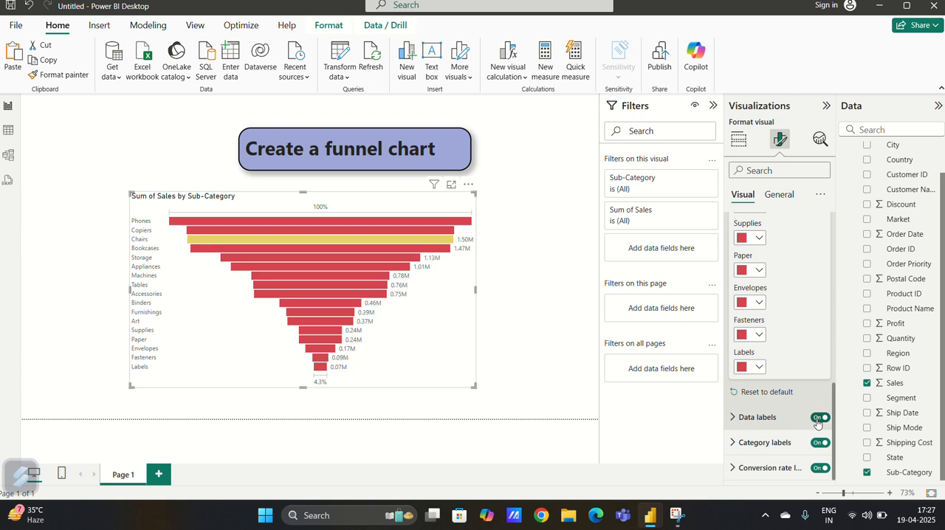
Try the Outside end position for the data labels and return it to Inside center
click(753, 418)
scroll(780, 452, down, 3)
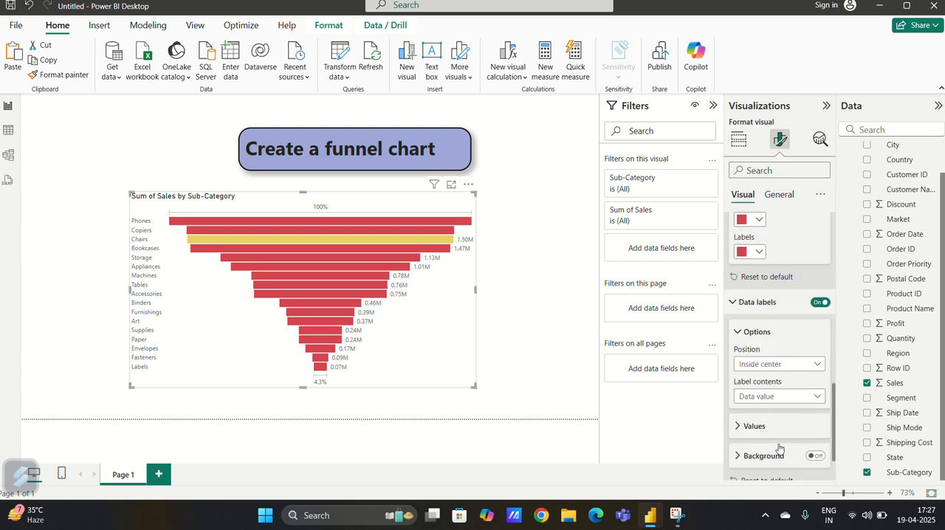
click(770, 362)
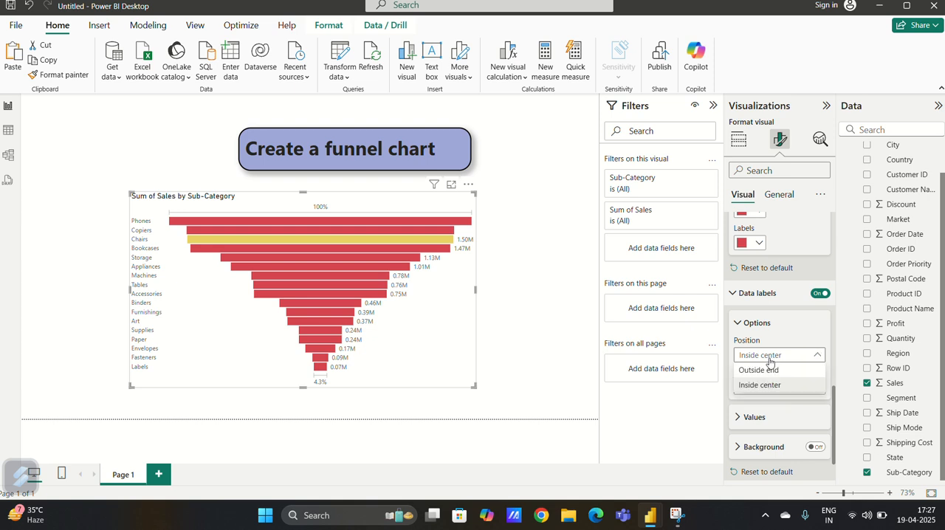
click(770, 371)
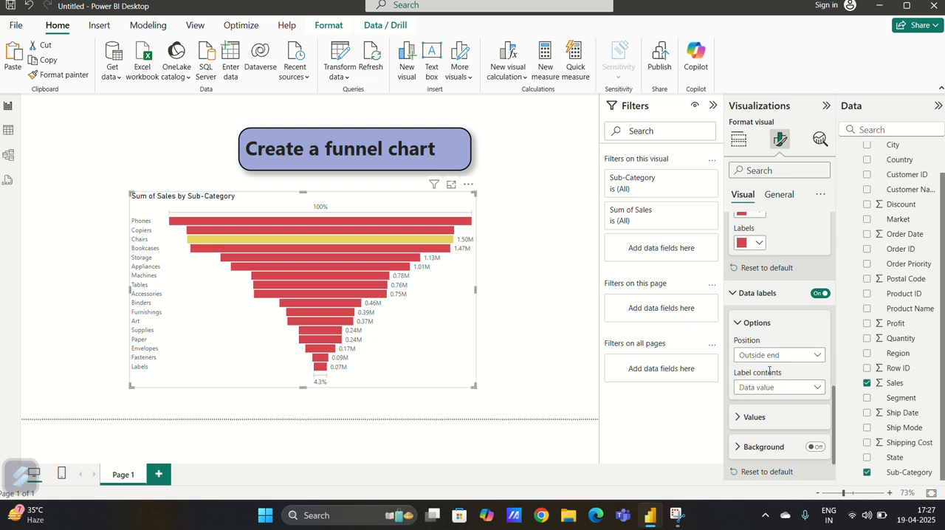
click(769, 361)
click(772, 371)
click(770, 356)
click(772, 385)
Set the data label contents to Percent of first and turn on the label background
click(771, 391)
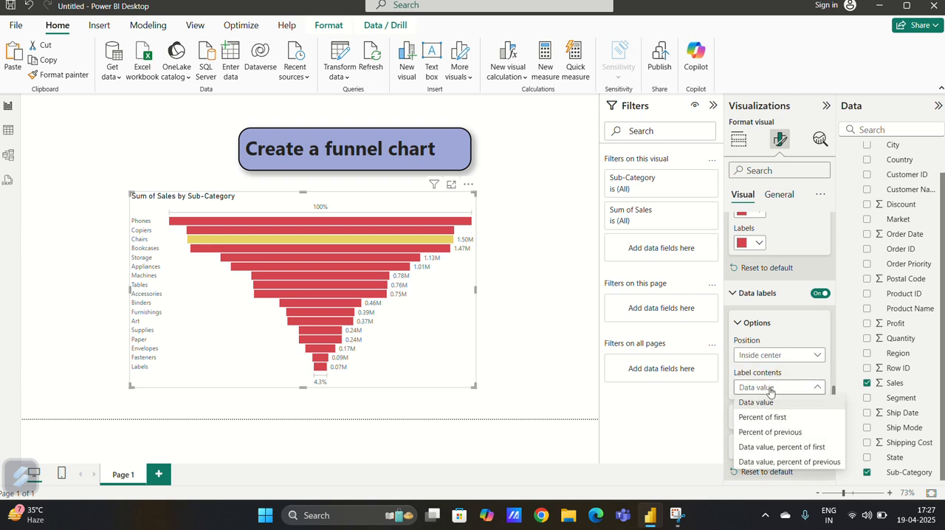
click(769, 419)
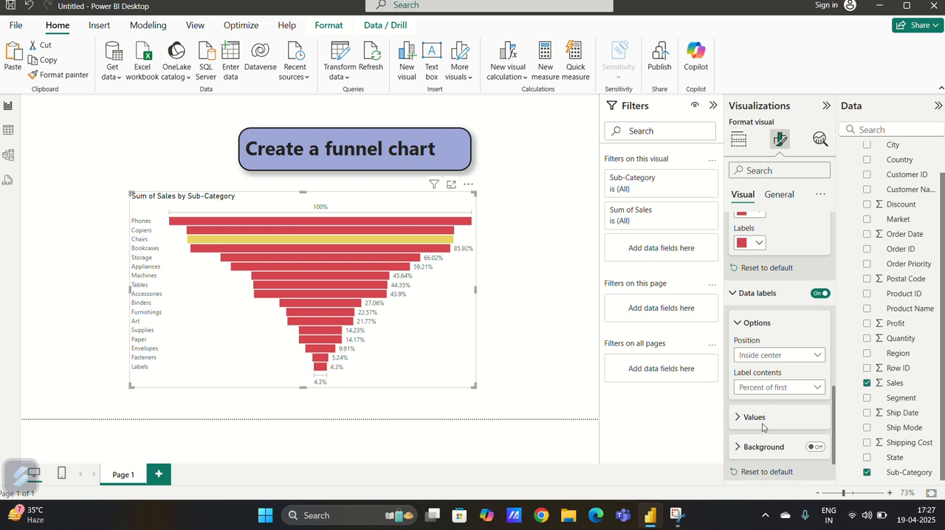
scroll(759, 371, down, 1)
click(814, 393)
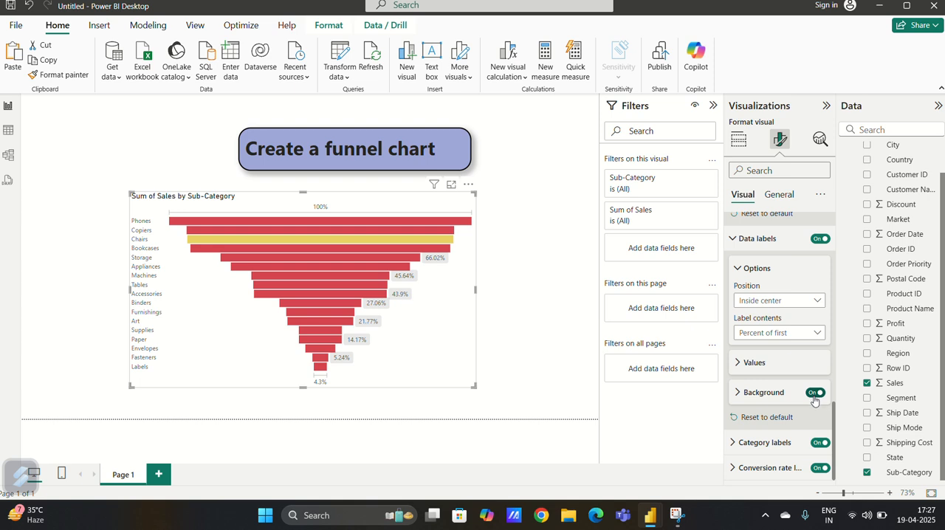
Set the data label background to light yellow with 36 % transparency
click(757, 399)
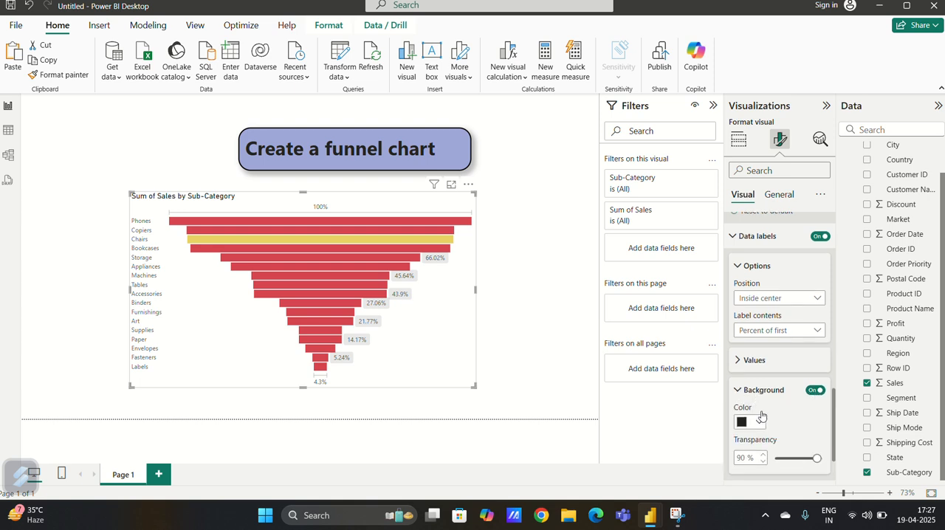
scroll(762, 391, down, 1)
click(750, 353)
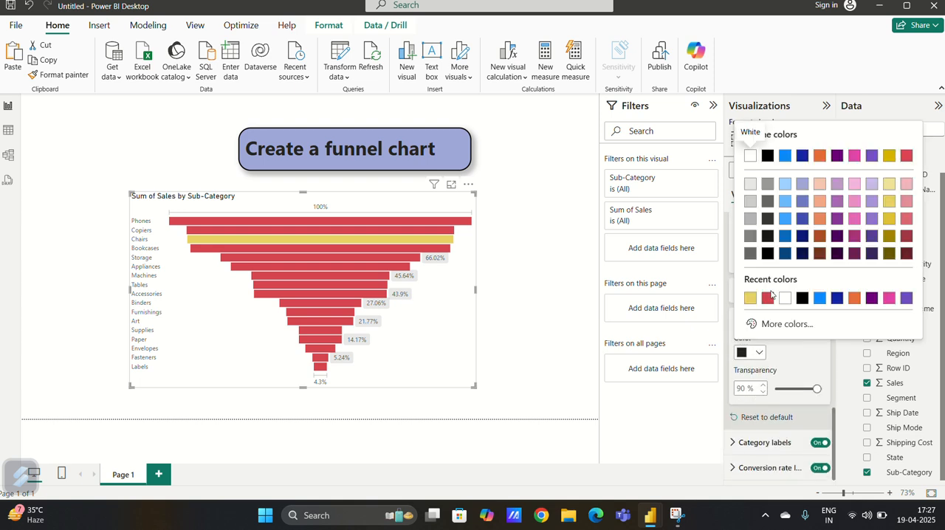
click(888, 202)
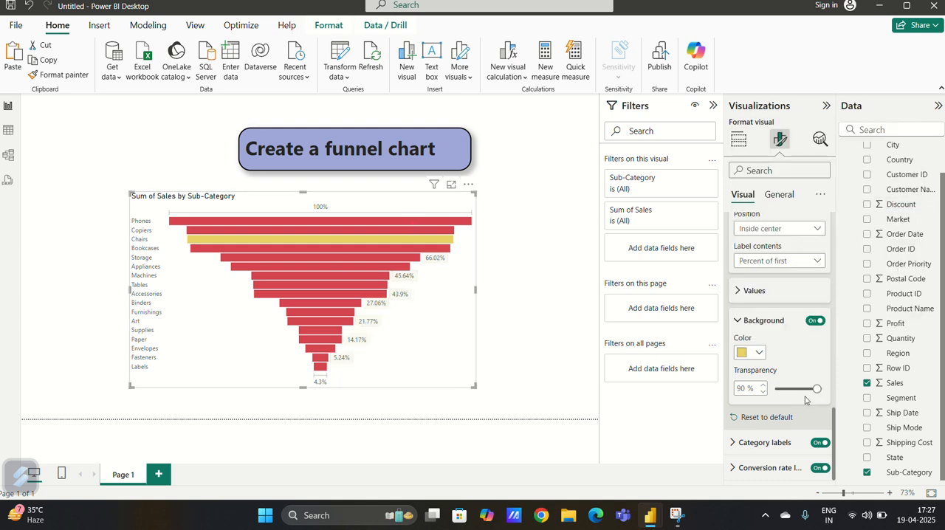
drag(817, 388, 792, 389)
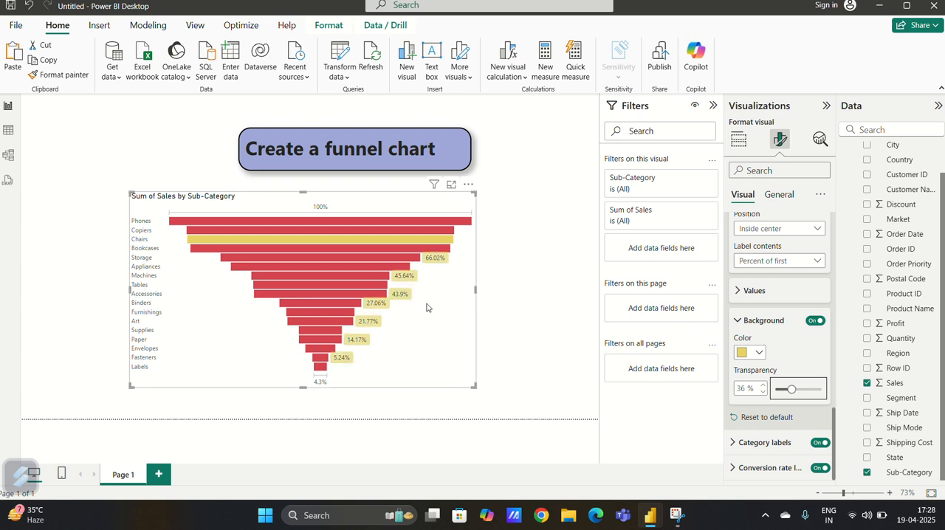
Make the funnel chart's category labels bold, try light blue for their color and settle on Black, 20% lighter
click(735, 443)
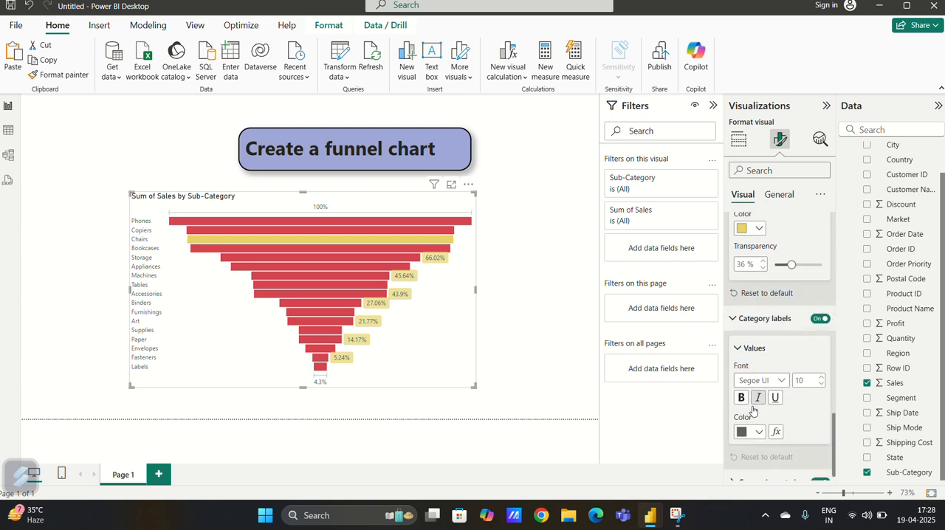
click(741, 400)
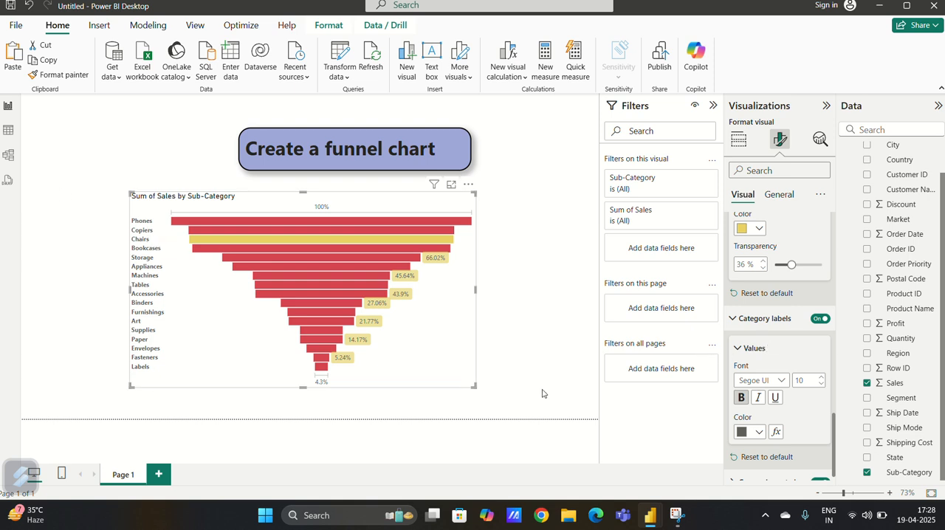
click(742, 434)
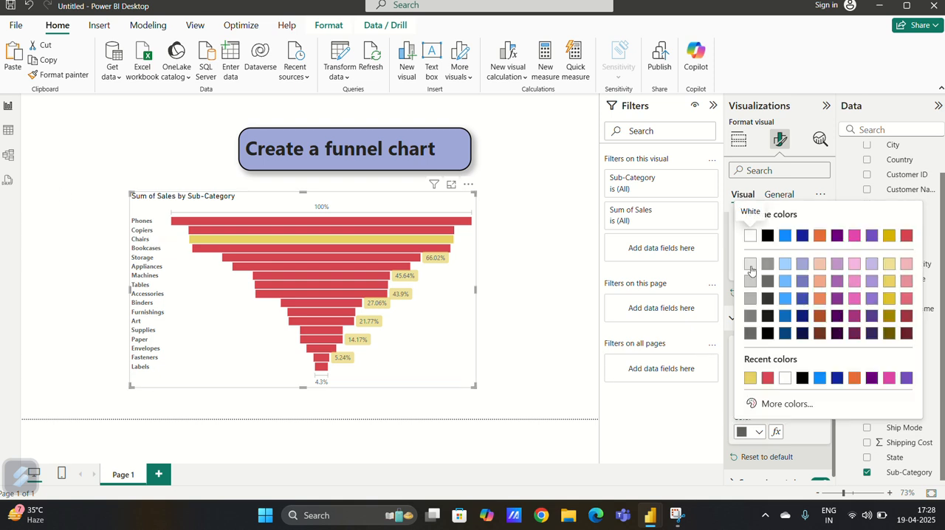
click(786, 265)
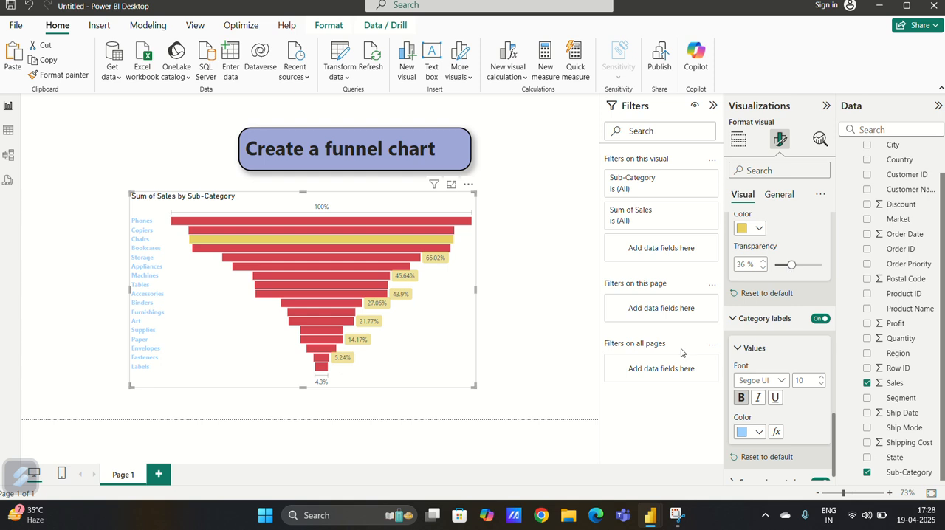
click(750, 432)
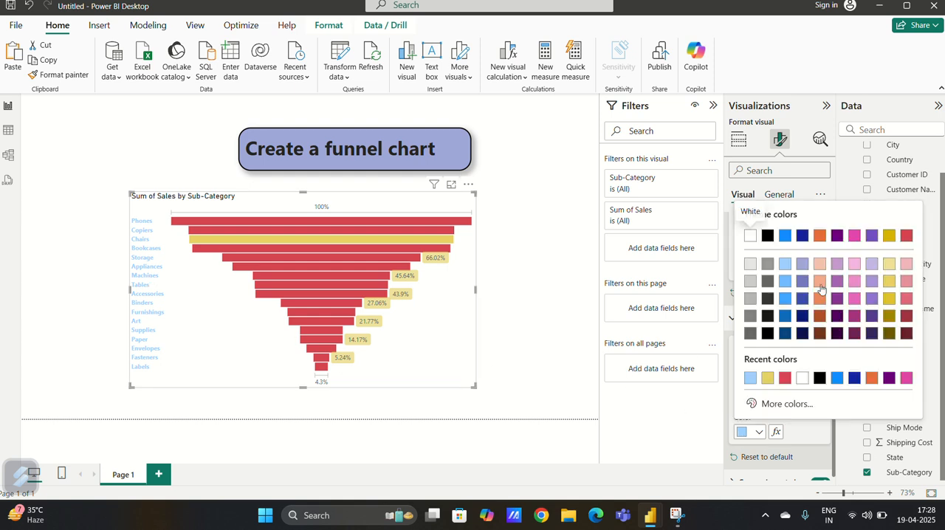
click(770, 299)
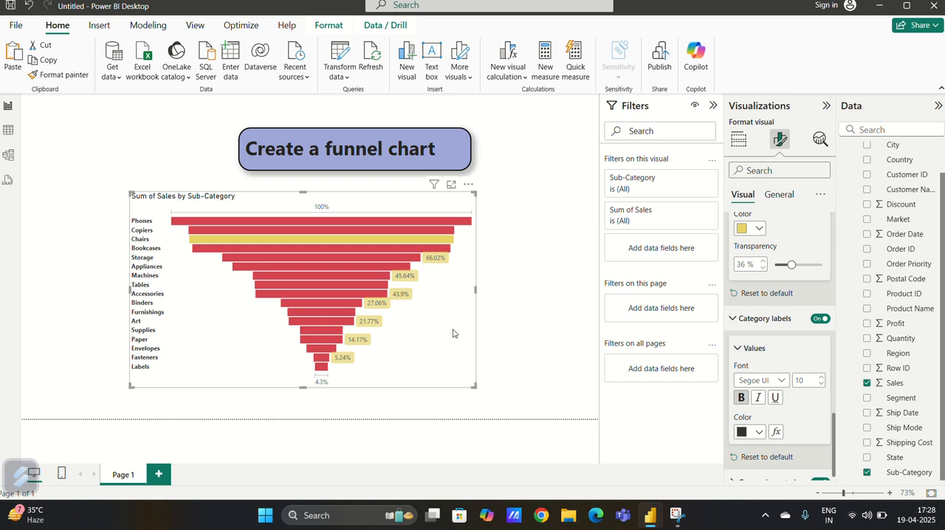
Set the funnel chart's overall background color to light pink
click(783, 195)
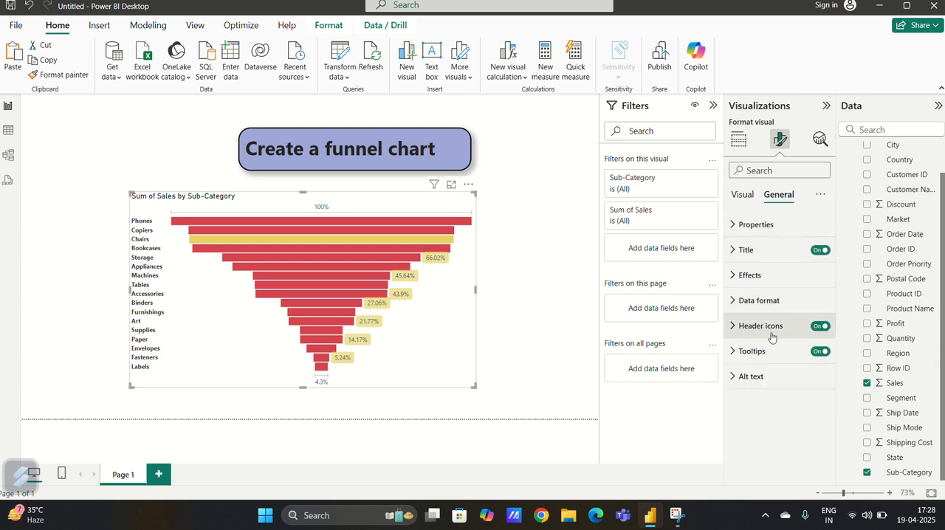
click(753, 275)
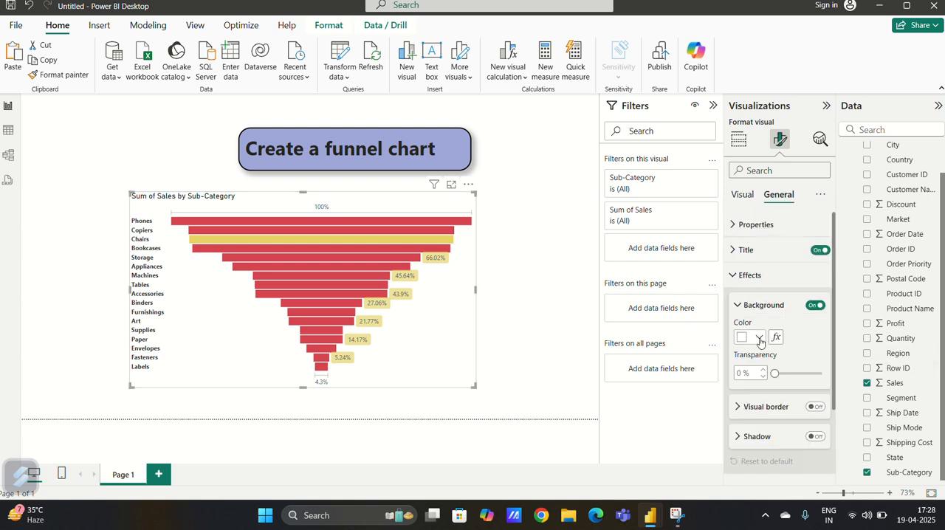
click(760, 338)
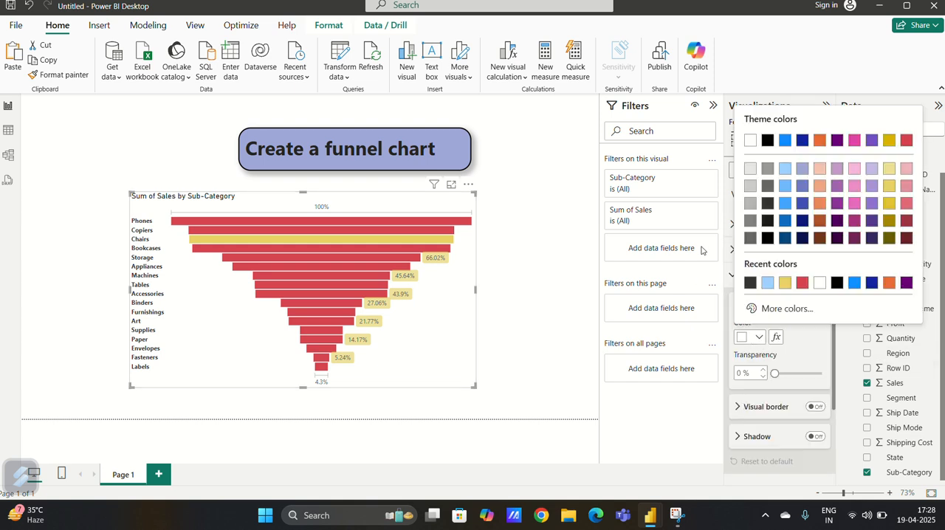
click(854, 170)
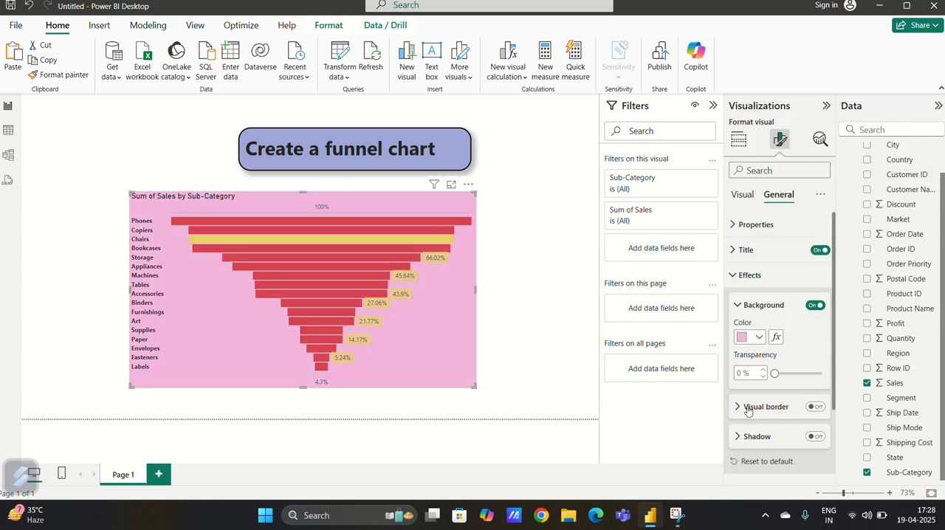
Set the chart title's font to Cambria, center it horizontally, and deselect the chart
click(754, 248)
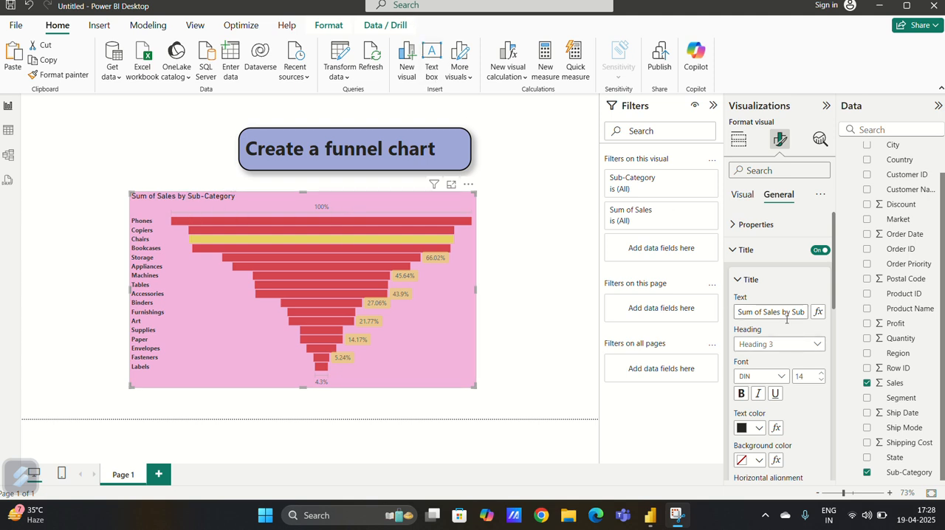
click(784, 376)
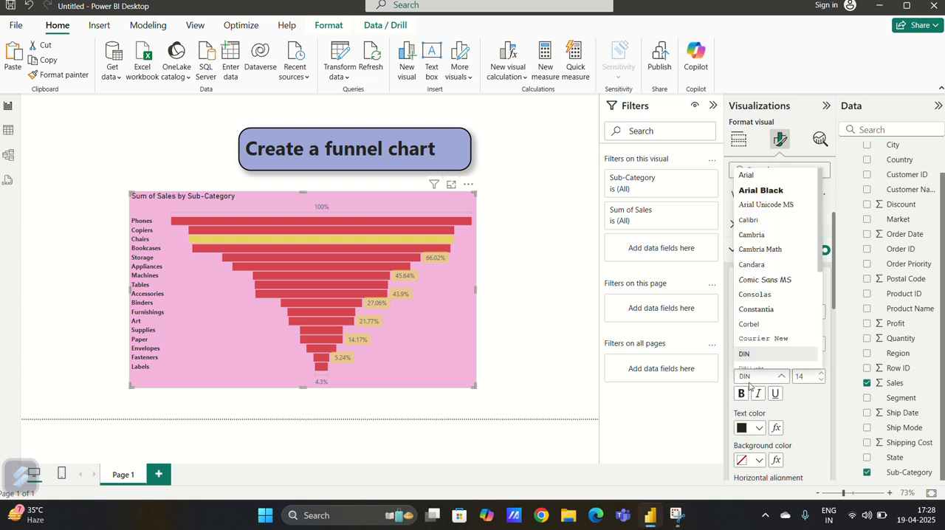
click(754, 239)
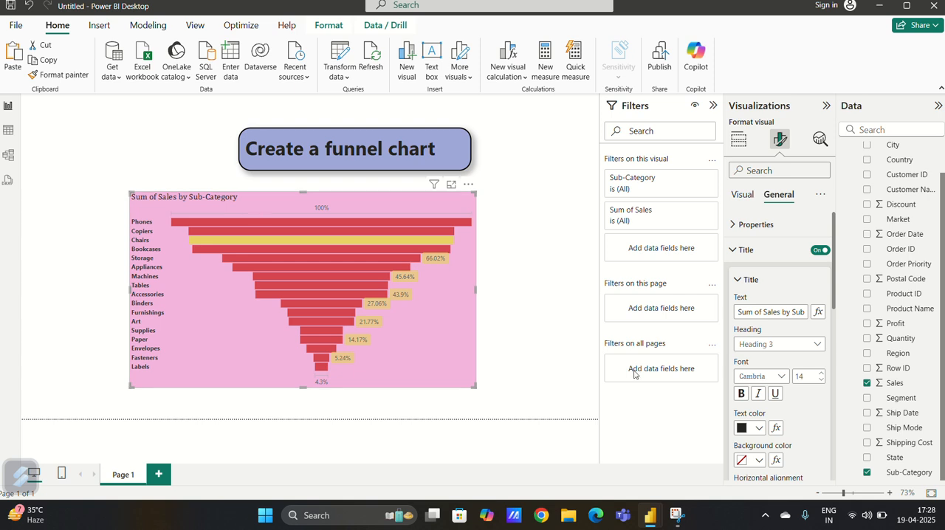
scroll(771, 436, down, 1)
click(758, 432)
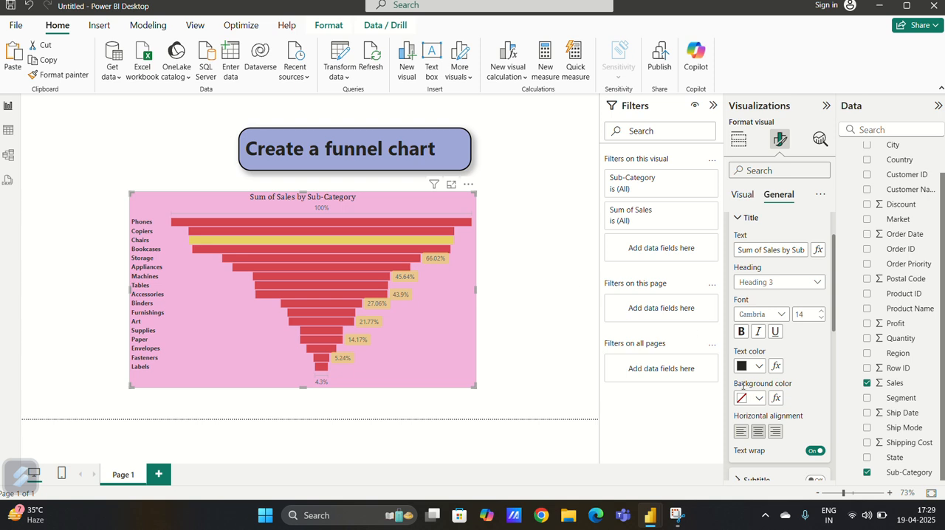
click(523, 222)
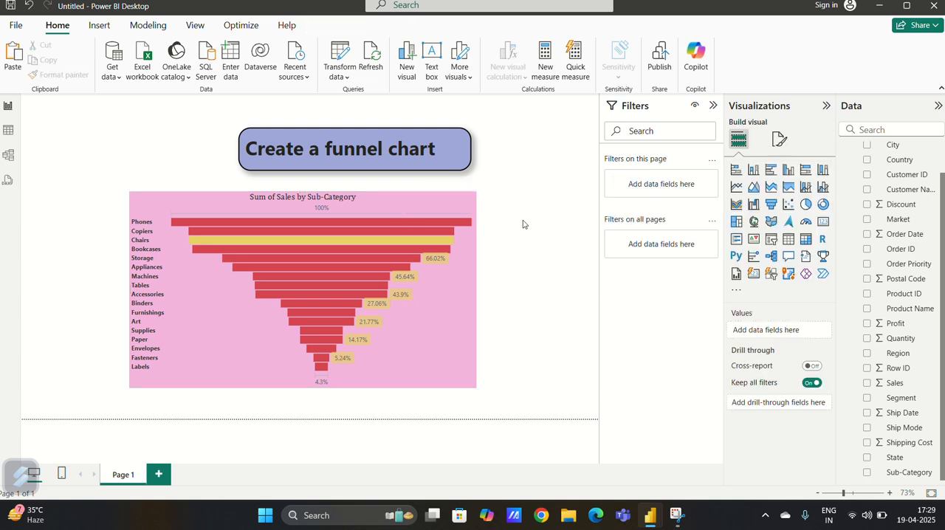